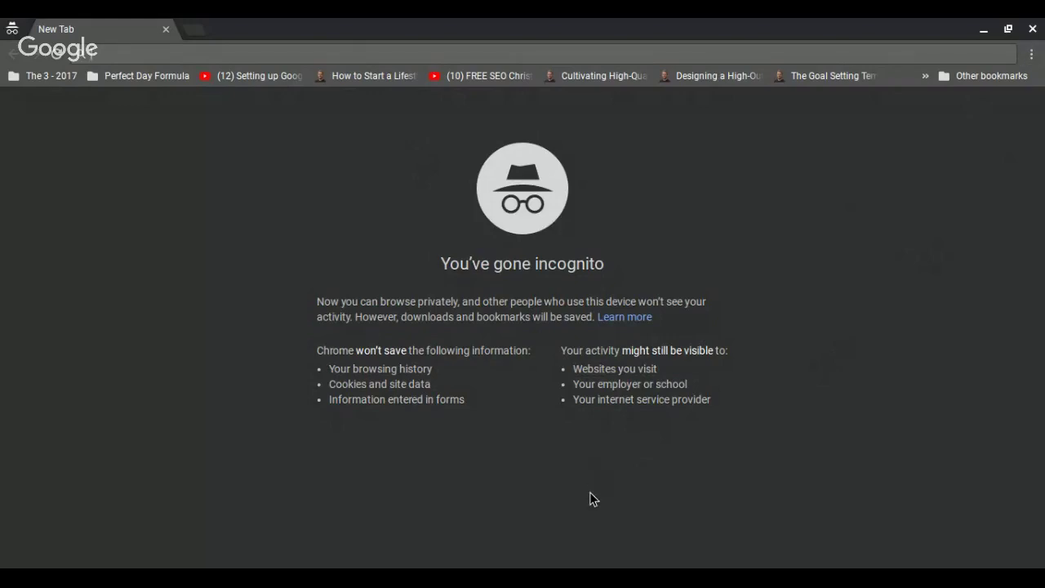
# - Open DevTools on the incognito tab, emulating an iPhone 6 Plus at 414 × 736
pyautogui.hotkey('ctrl', 'shift', 'i')
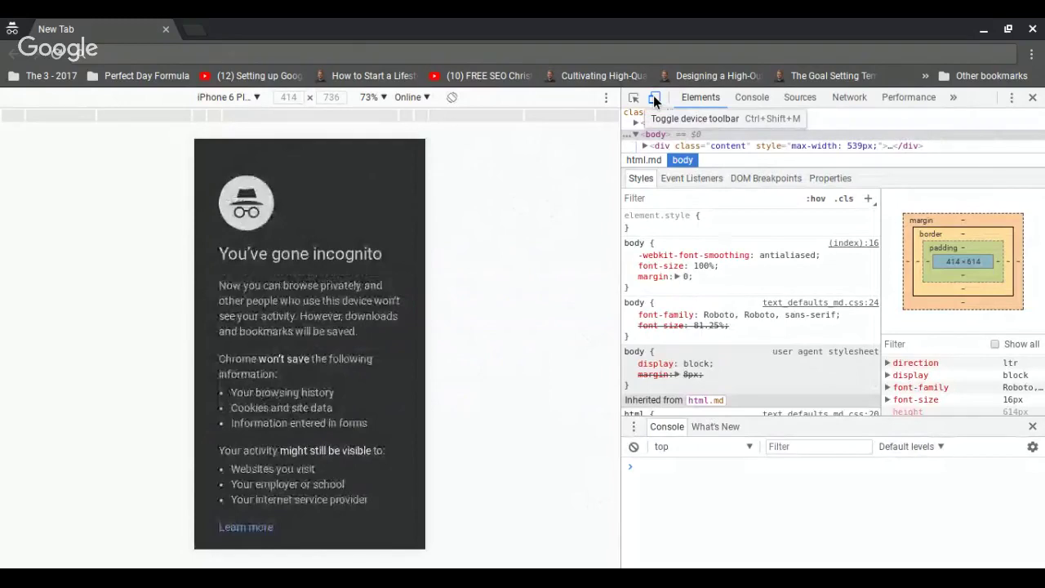
pyautogui.click(653, 96)
pyautogui.click(653, 95)
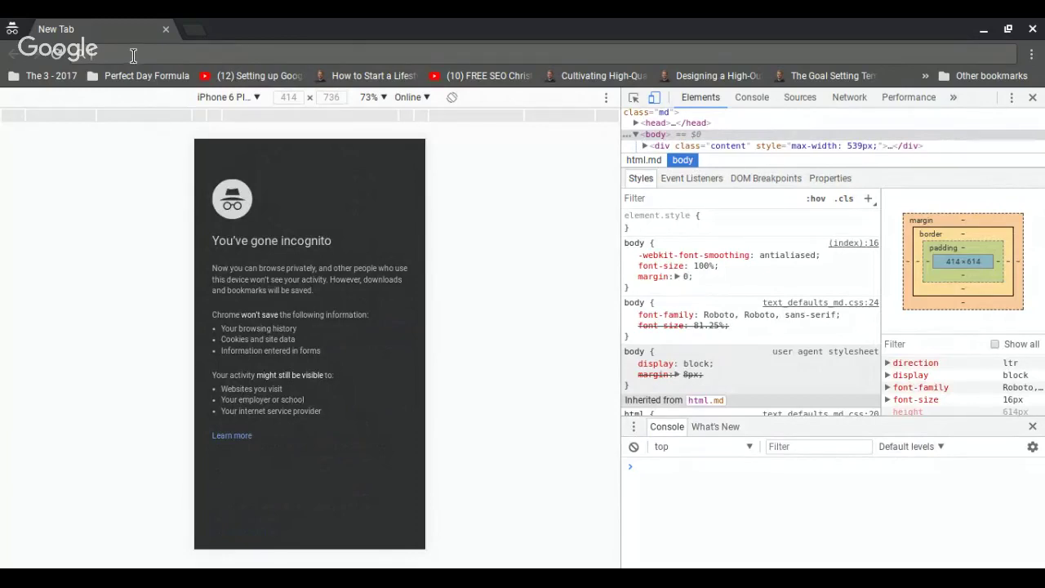
# - Go to google.com and search for 'local seo drop the strap'
pyautogui.write('google.com')
pyautogui.press('Return')
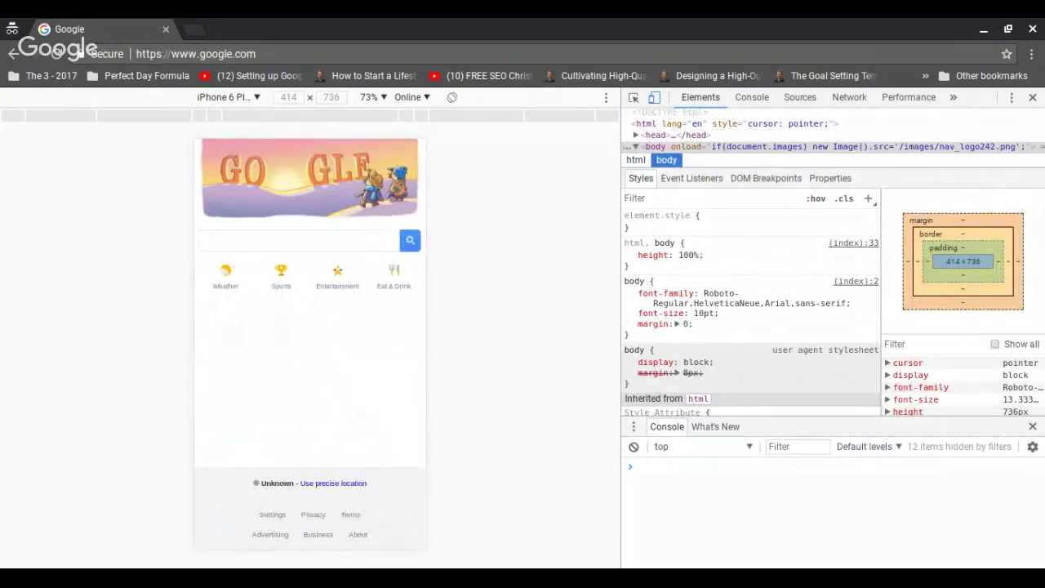
pyautogui.write('local seo ')
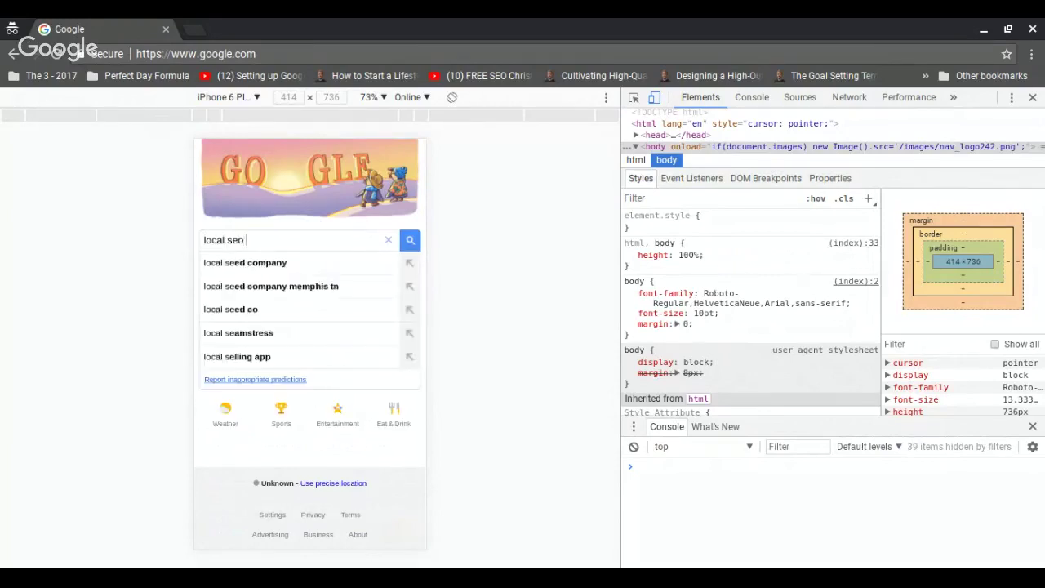
pyautogui.write('drop the ')
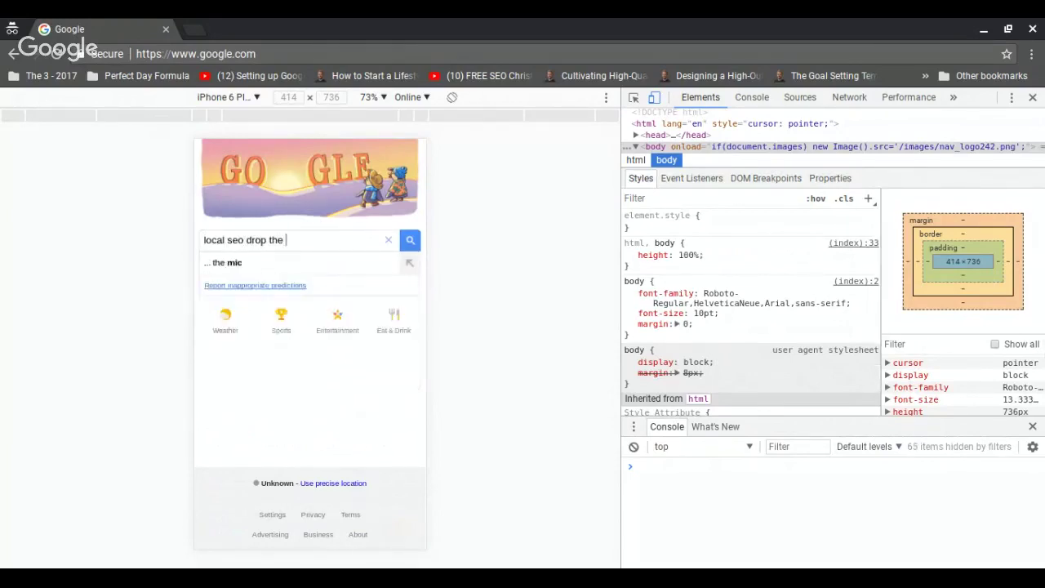
pyautogui.write('strap')
pyautogui.press('Return')
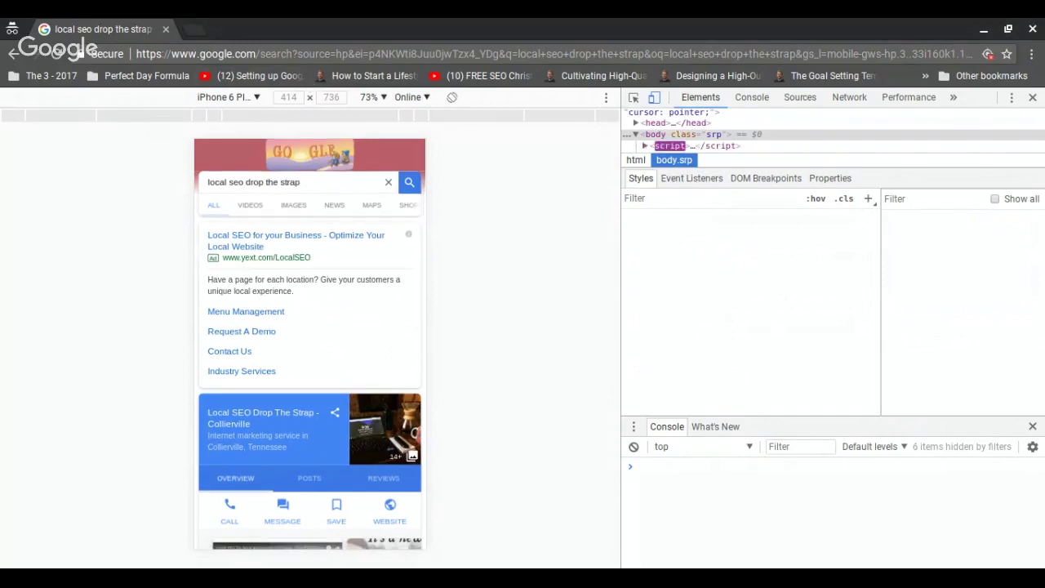
# - Scroll the business panel down to Rate and Review to reach the sign-in review prompt
pyautogui.scroll(-1, 310, 342)
pyautogui.scroll(-1, 310, 343)
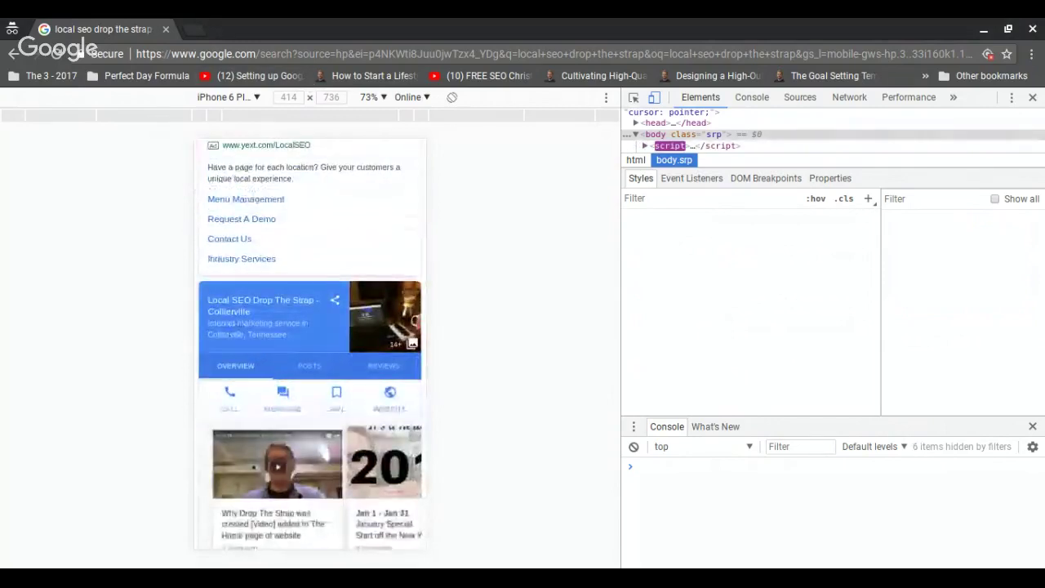
pyautogui.scroll(-1, 310, 343)
pyautogui.scroll(-1, 310, 343)
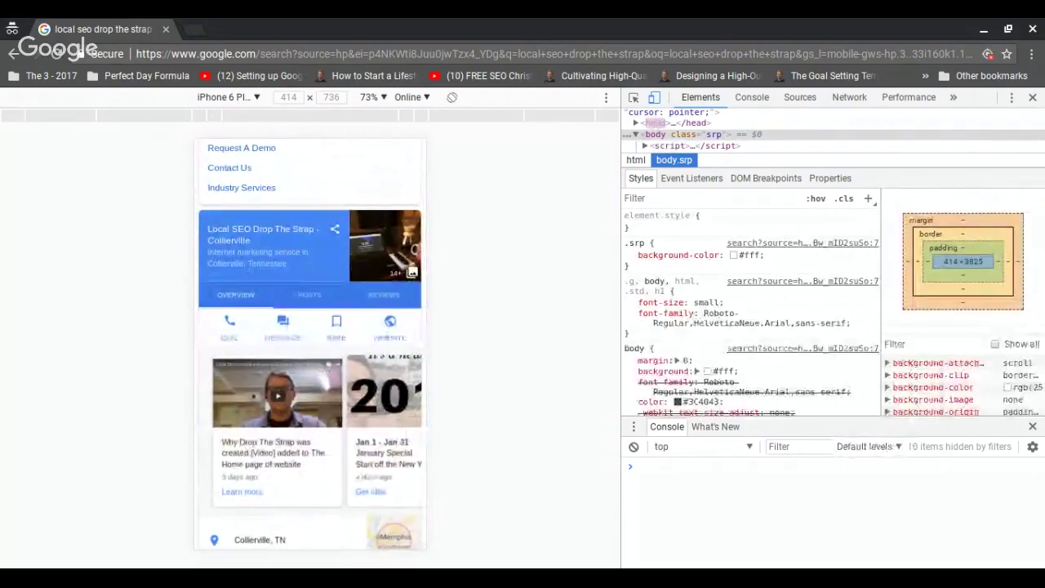
pyautogui.scroll(-4, 310, 343)
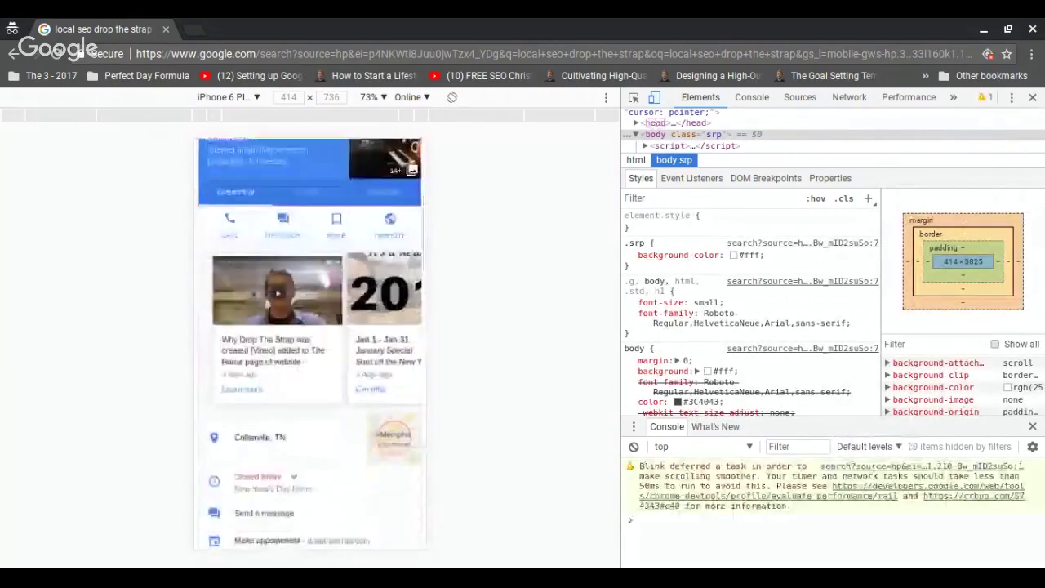
pyautogui.scroll(-4, 311, 343)
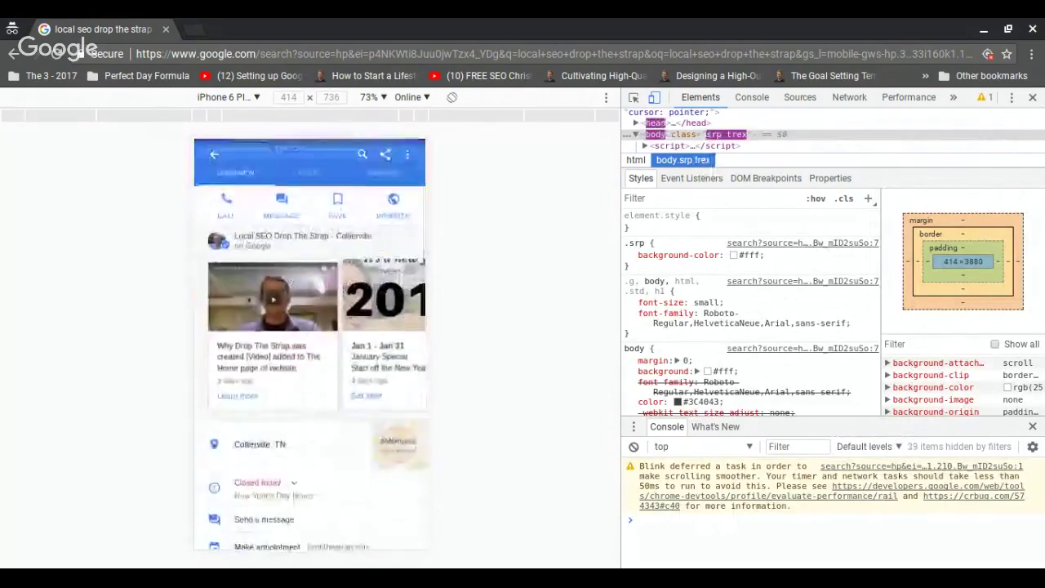
pyautogui.scroll(-5, 310, 343)
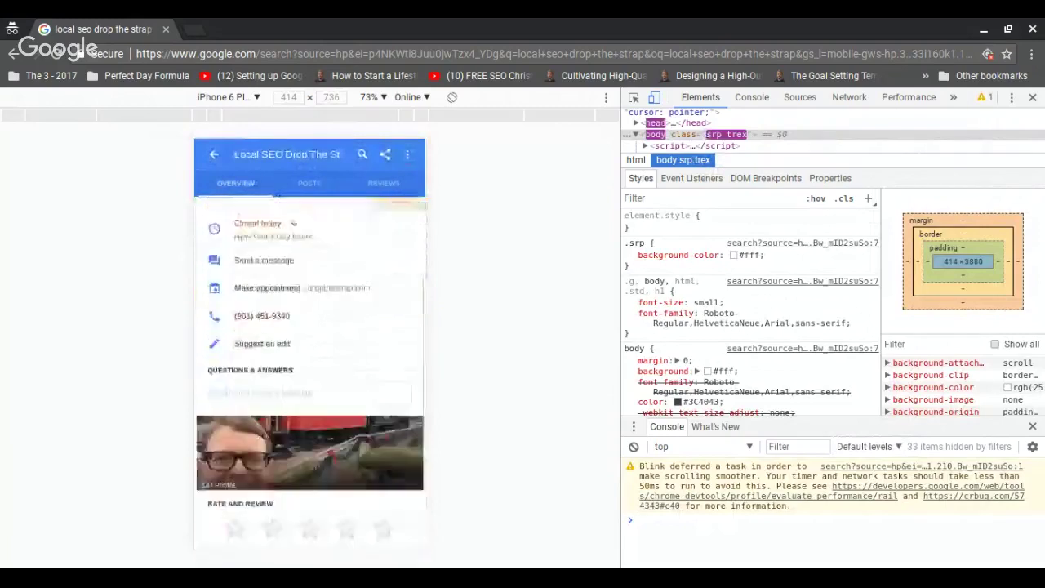
pyautogui.scroll(-3, 310, 343)
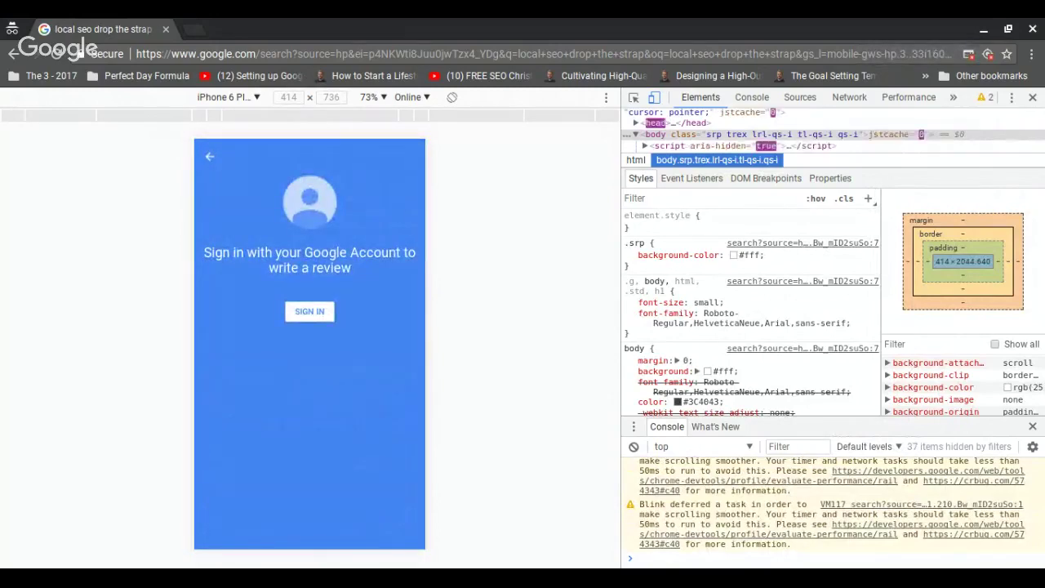
# - Copy the review page URL and load textpad.surge.sh in a new tab
pyautogui.click(349, 57)
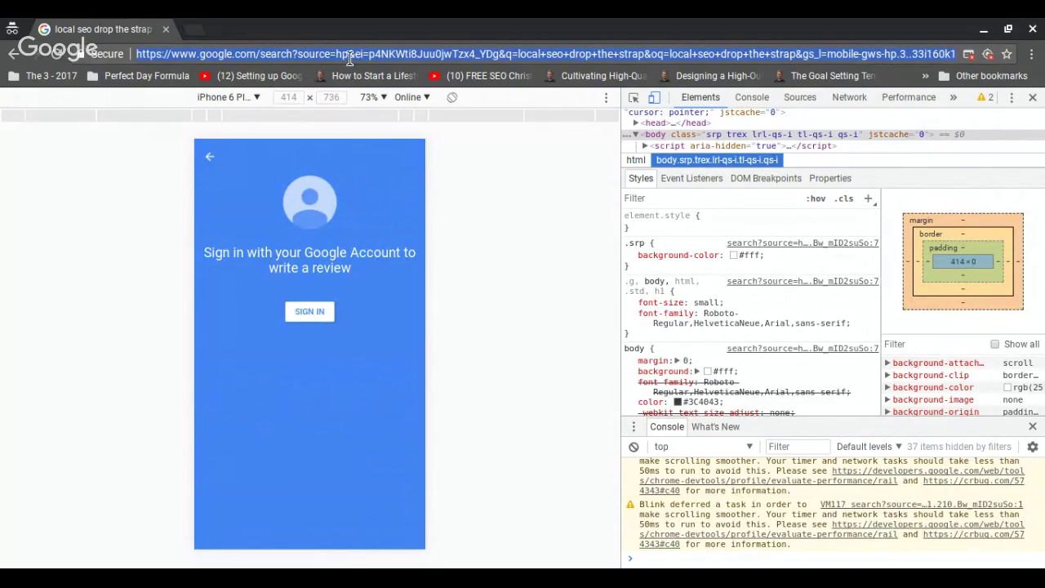
pyautogui.click(191, 30)
pyautogui.write('textpad.surge.sh')
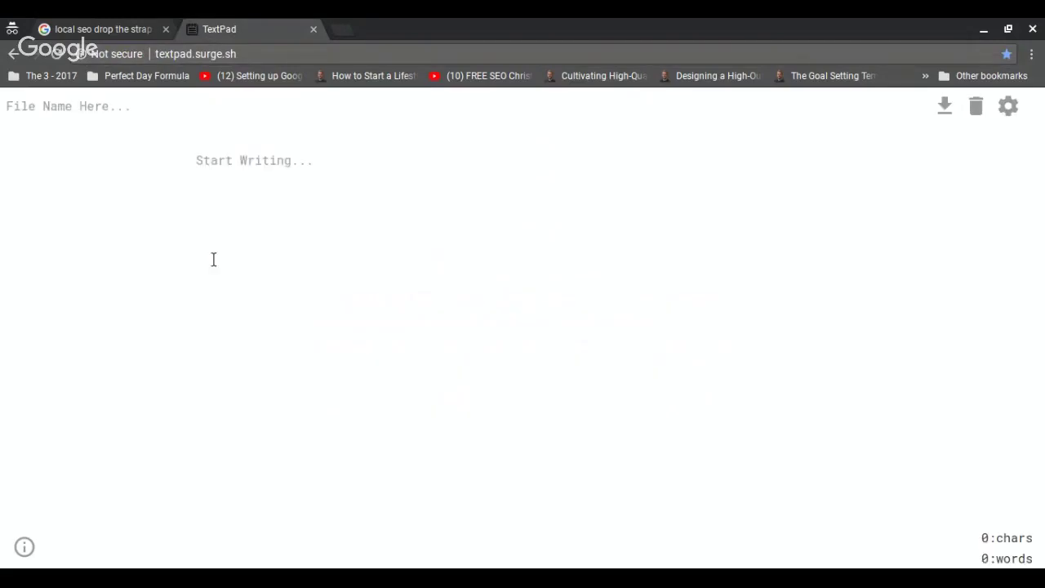
# - Paste the 640-character Google review URL into the TextPad editor
pyautogui.click(250, 180)
pyautogui.hotkey('ctrl', 'v')
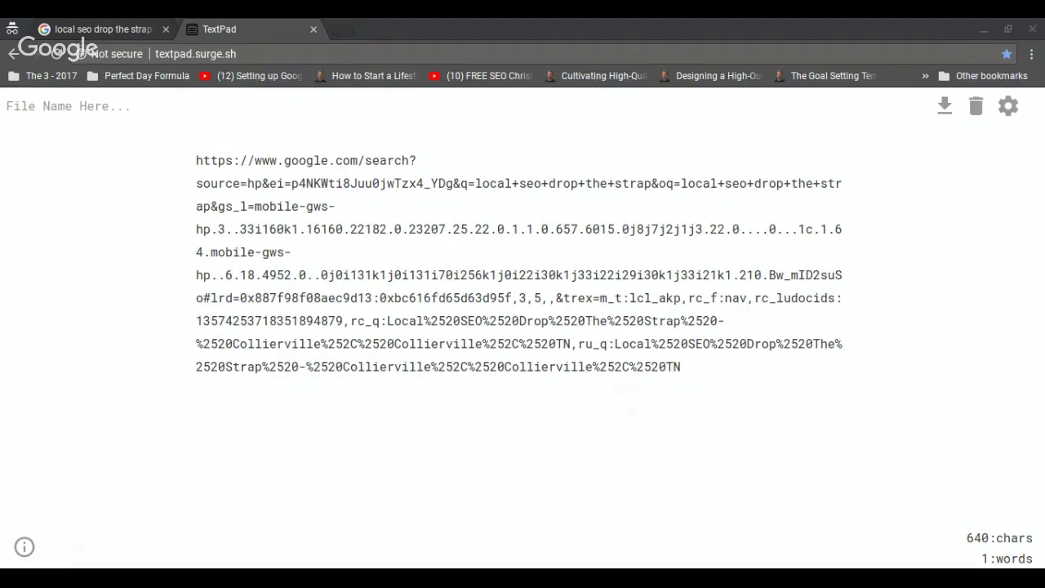
pyautogui.click(69, 533)
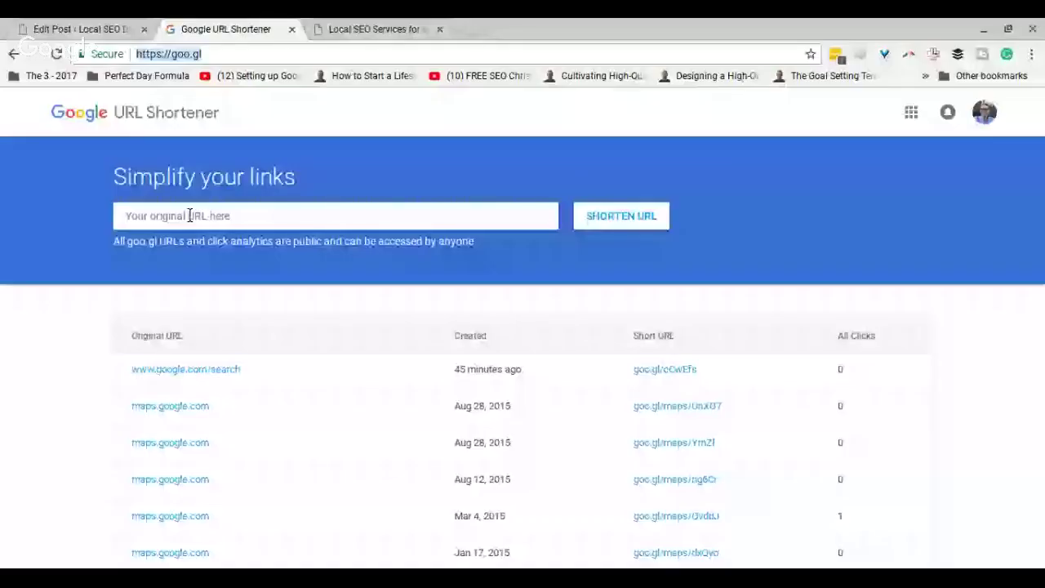
# - Shorten the long review link to goo.gl/oKLojU and copy the short URL
pyautogui.click(196, 227)
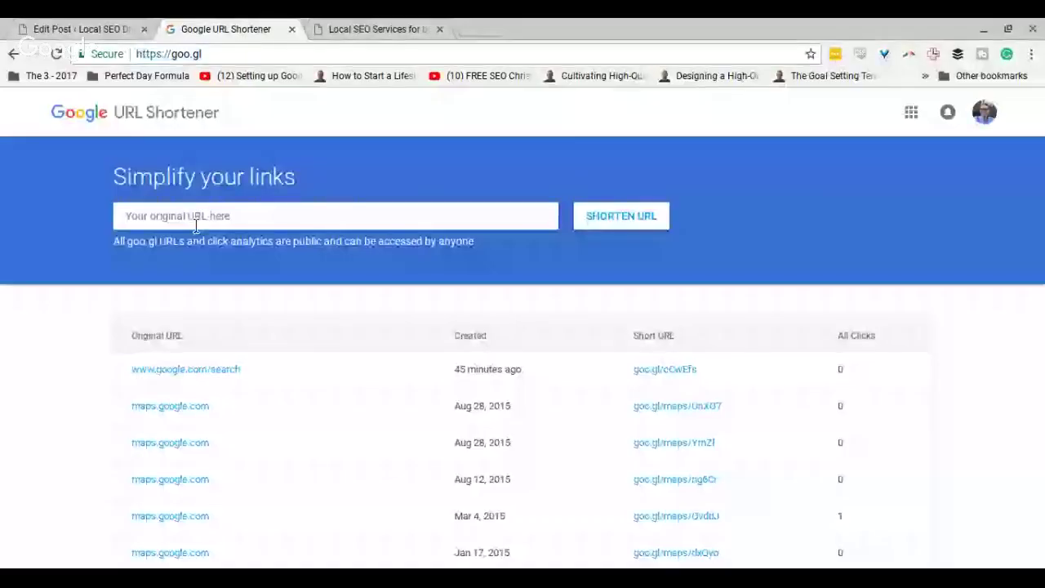
pyautogui.hotkey('ctrl', 'v')
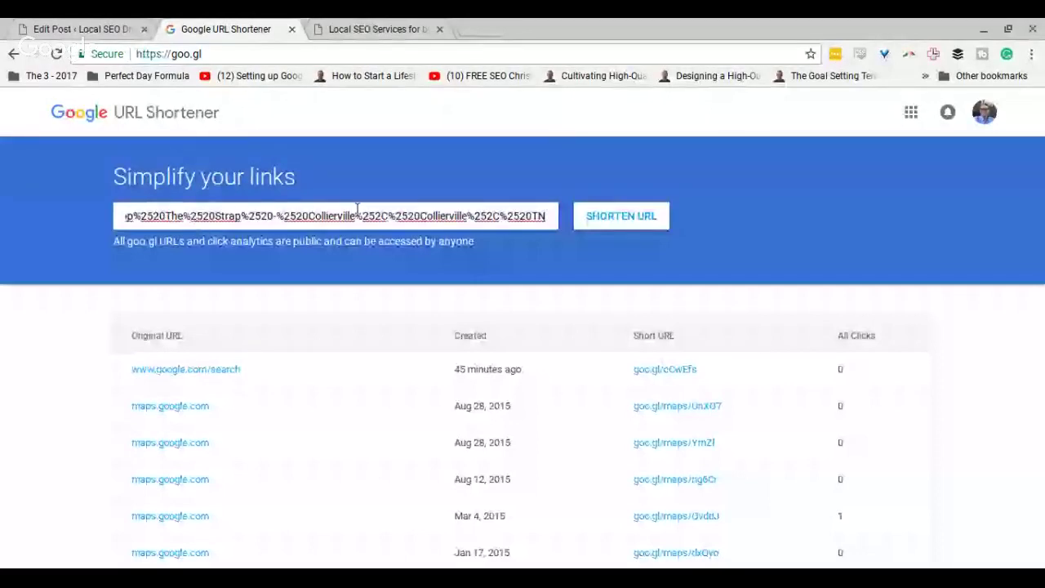
pyautogui.click(613, 226)
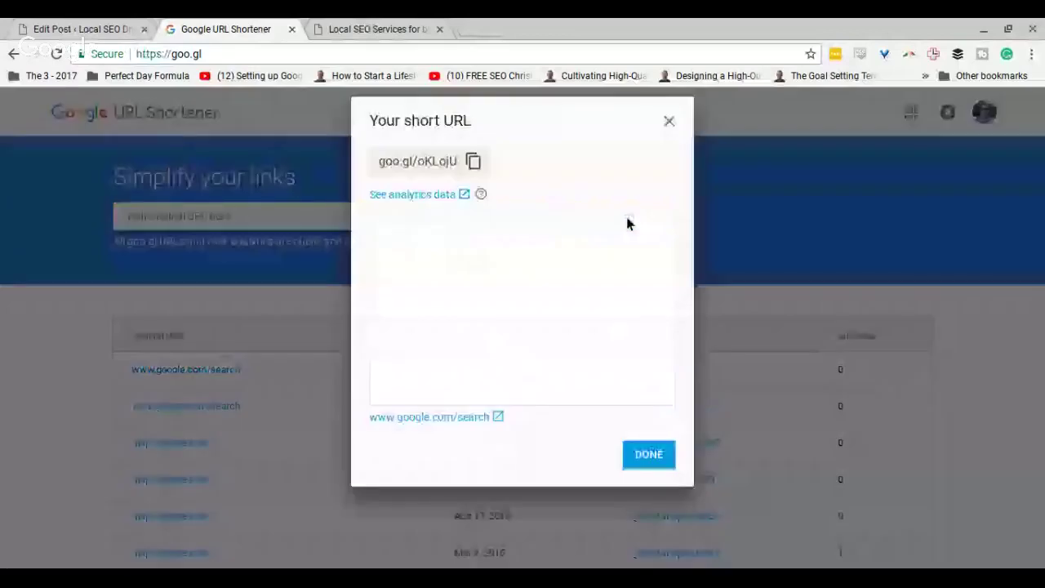
pyautogui.click(474, 162)
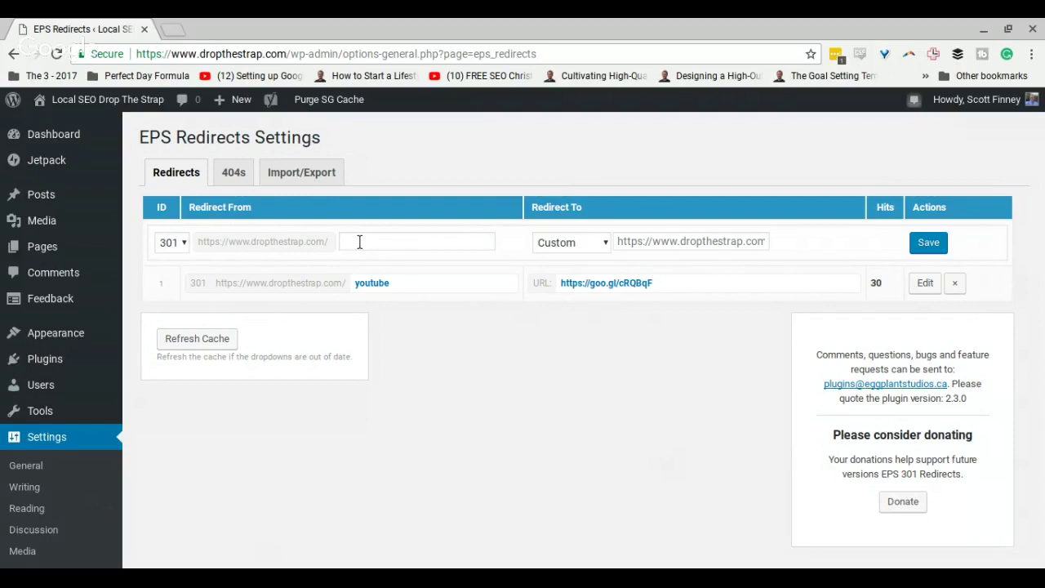
pyautogui.click(360, 241)
pyautogui.write('review')
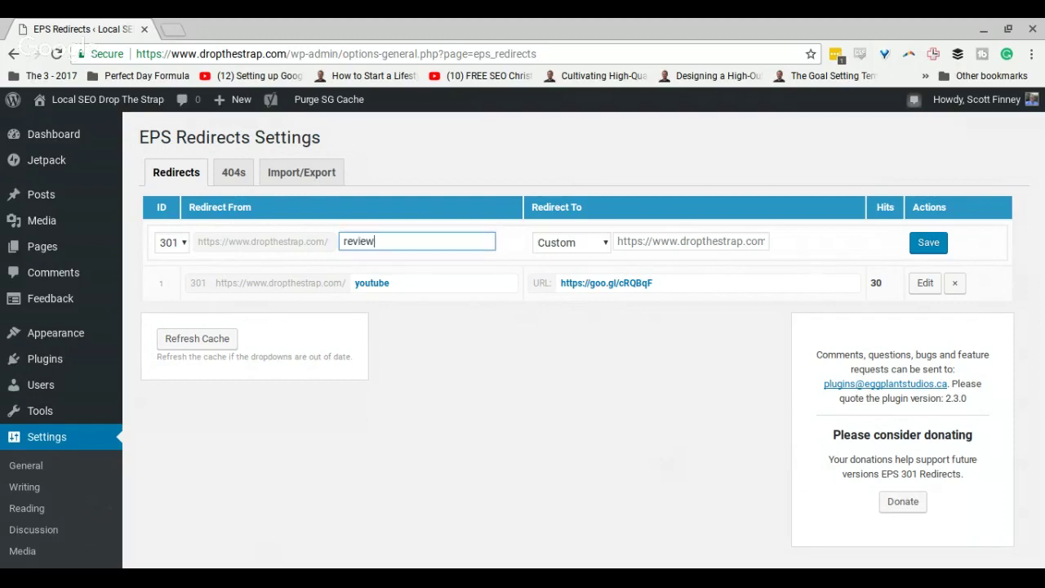
pyautogui.click(512, 249)
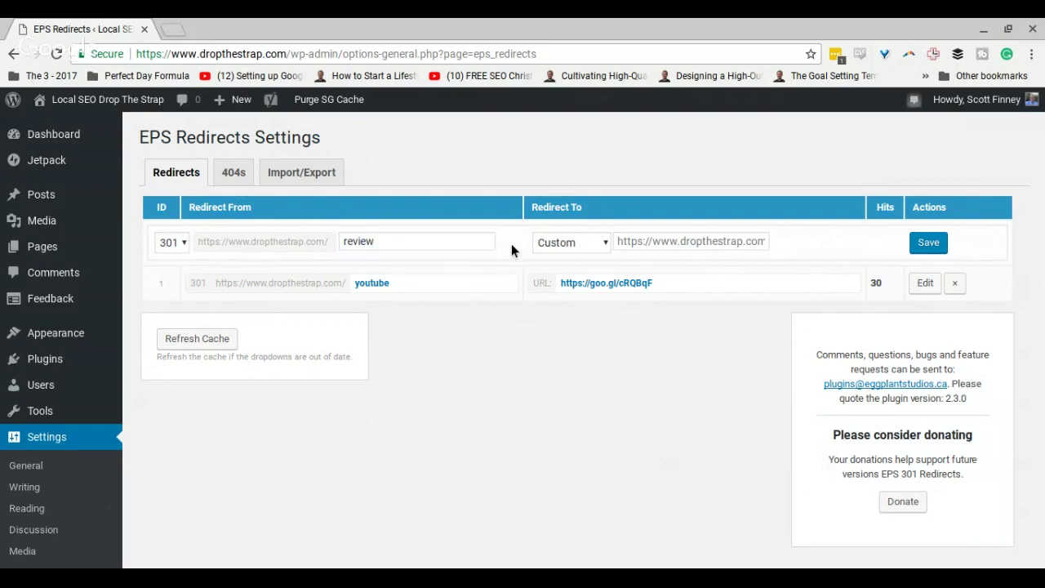
pyautogui.click(641, 240)
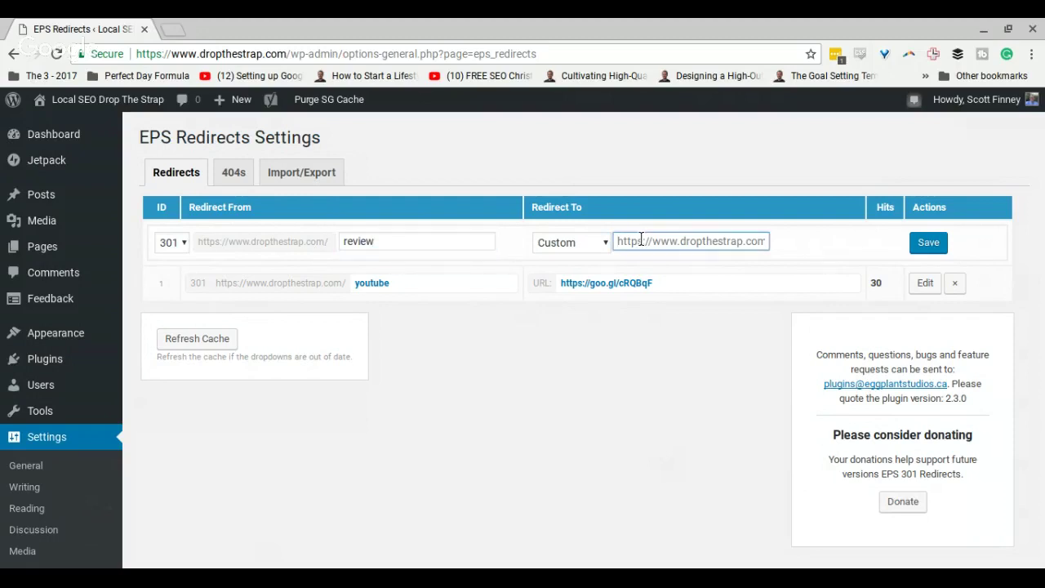
pyautogui.hotkey('ctrl', 'v')
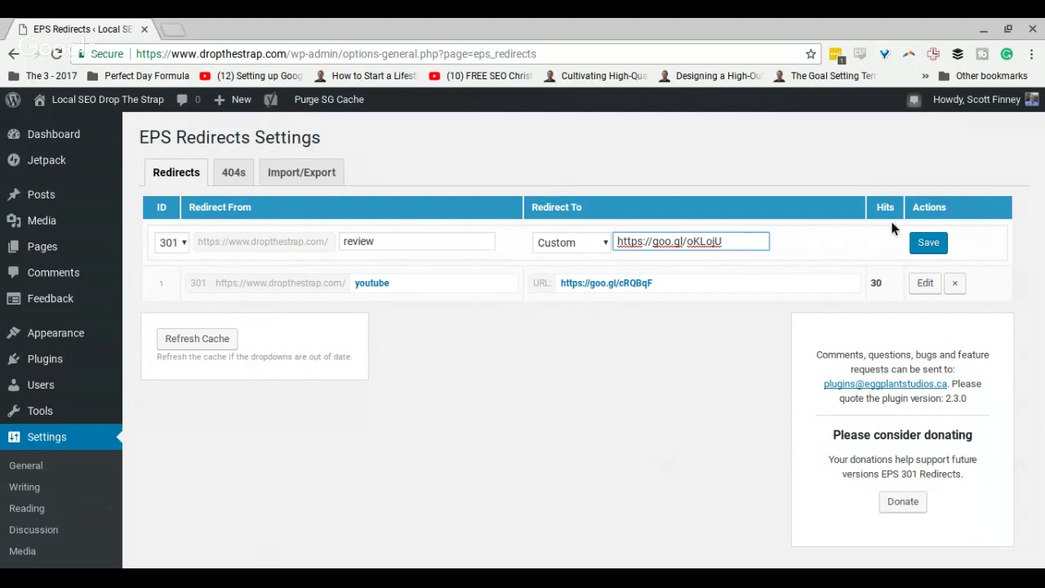
pyautogui.click(928, 243)
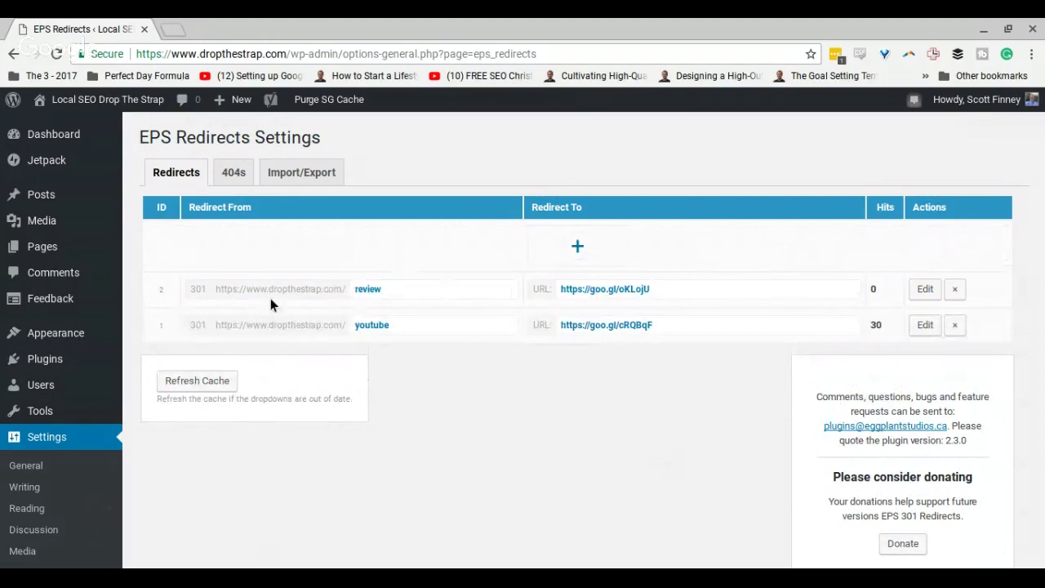
pyautogui.click(178, 30)
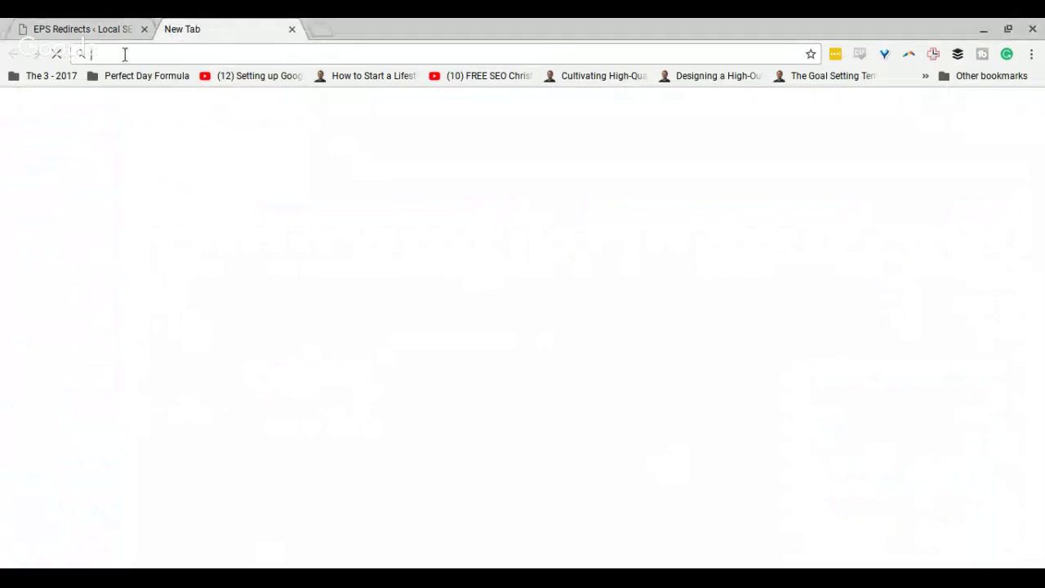
# - Visit dropthestrap.com/review to confirm it opens the five-star Rate and review dialog
pyautogui.write('dropthe strap')
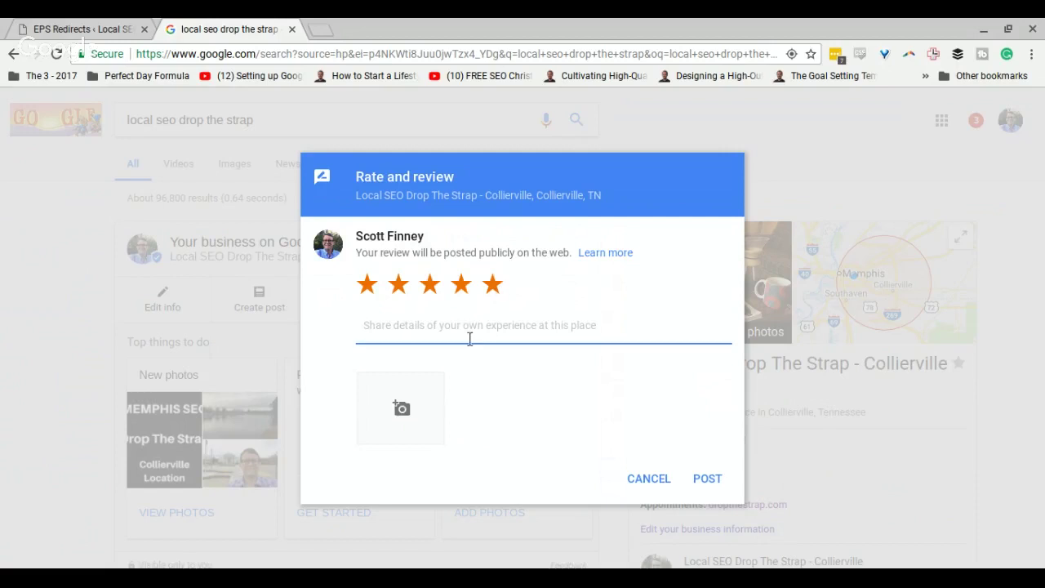
# - Write the review text 'THank you for the great content!' without posting it
pyautogui.write('THank')
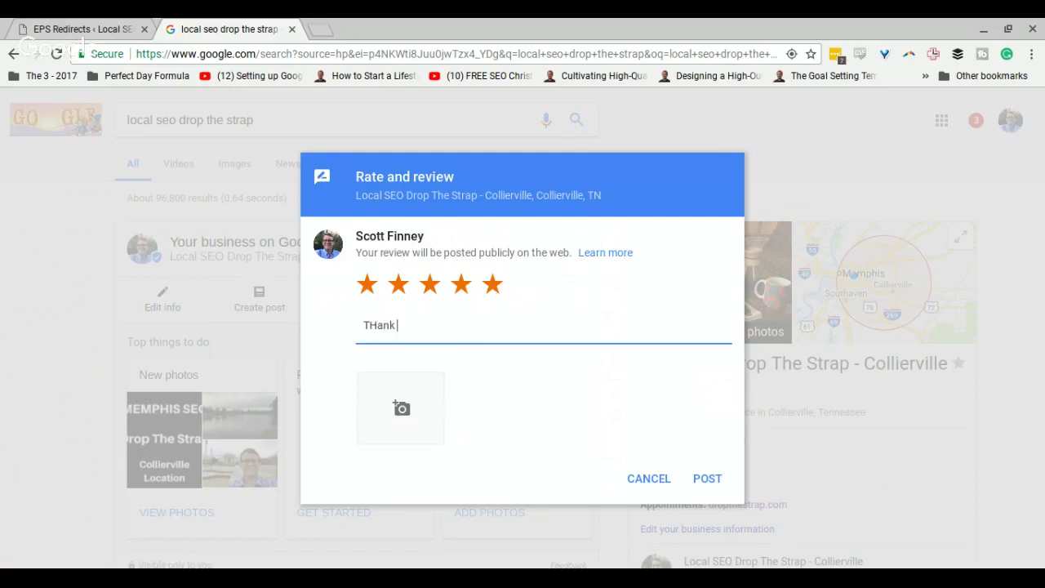
pyautogui.write(' you for the great conten')
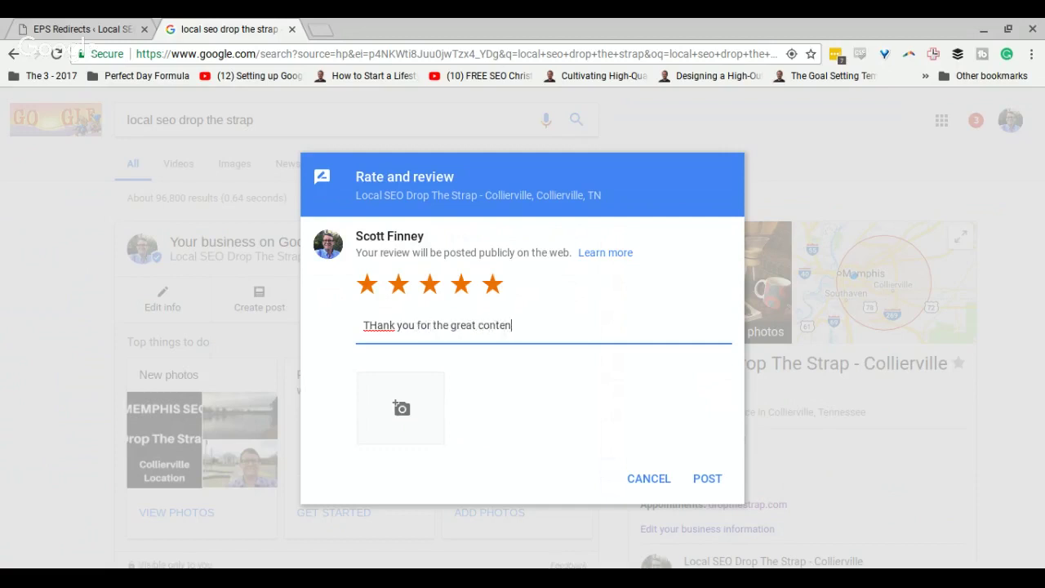
pyautogui.write('t!')
pyautogui.hotkey('alt', 'Tab')
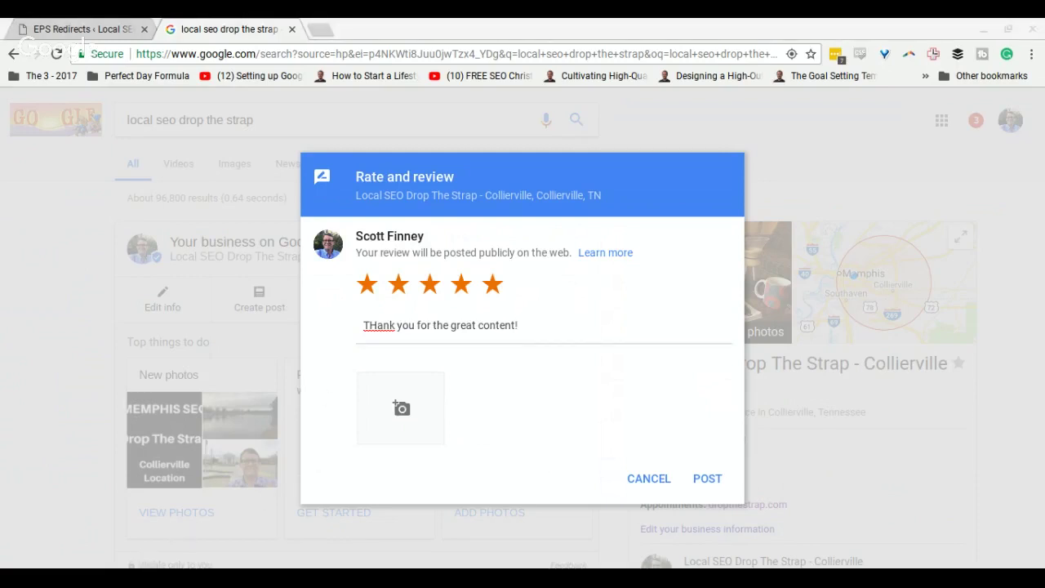